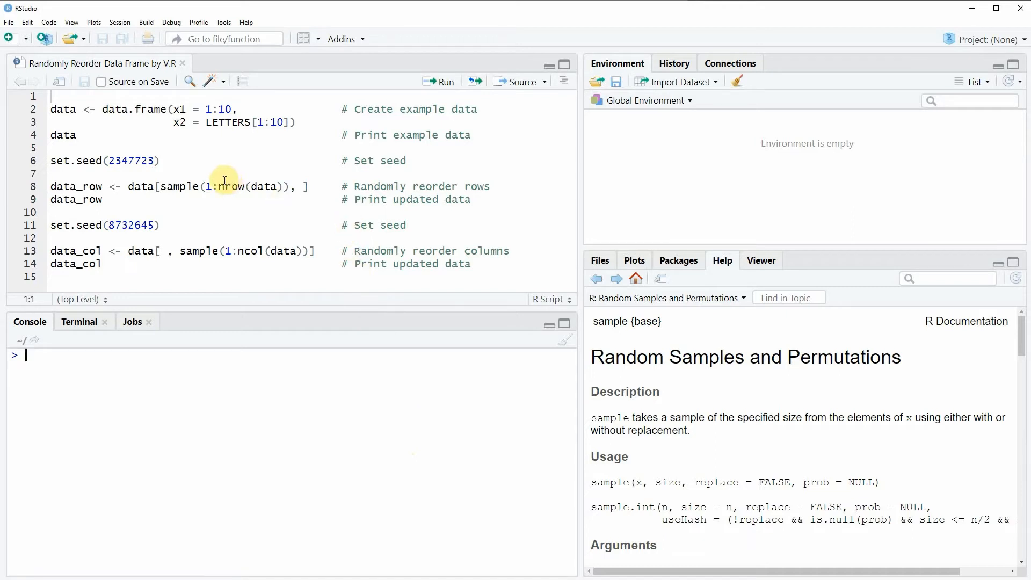
Step: Run lines 2–4 to create the 10-row data frame and print it in the console
left_click(33, 123)
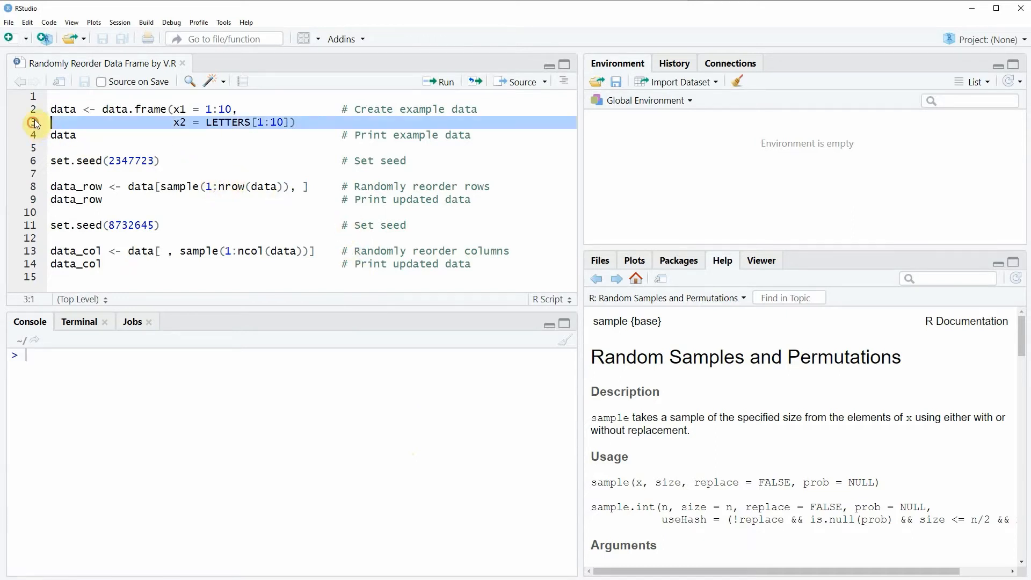
left_click_drag(34, 123, 35, 113)
key("ctrl+Return")
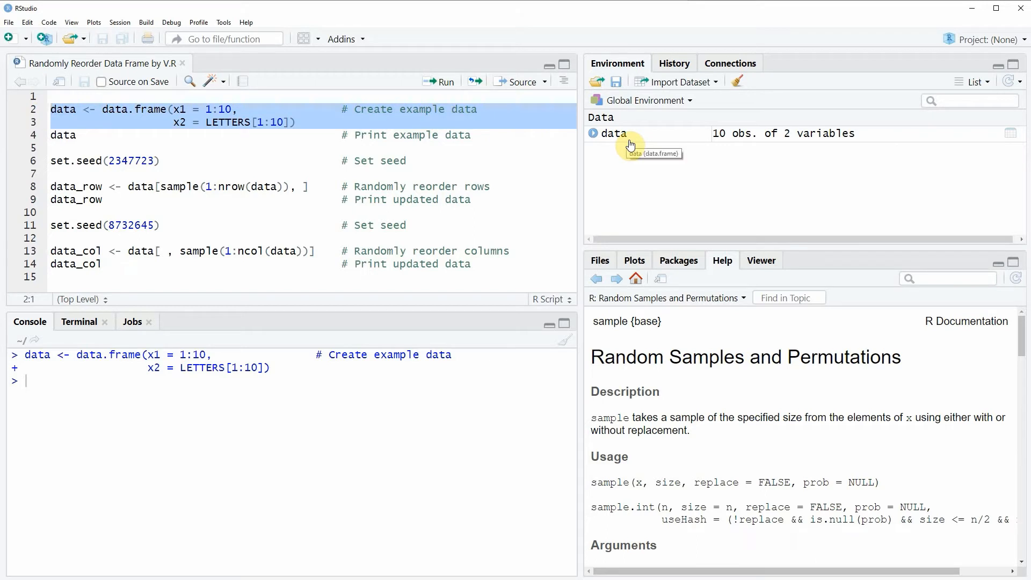
left_click(33, 134)
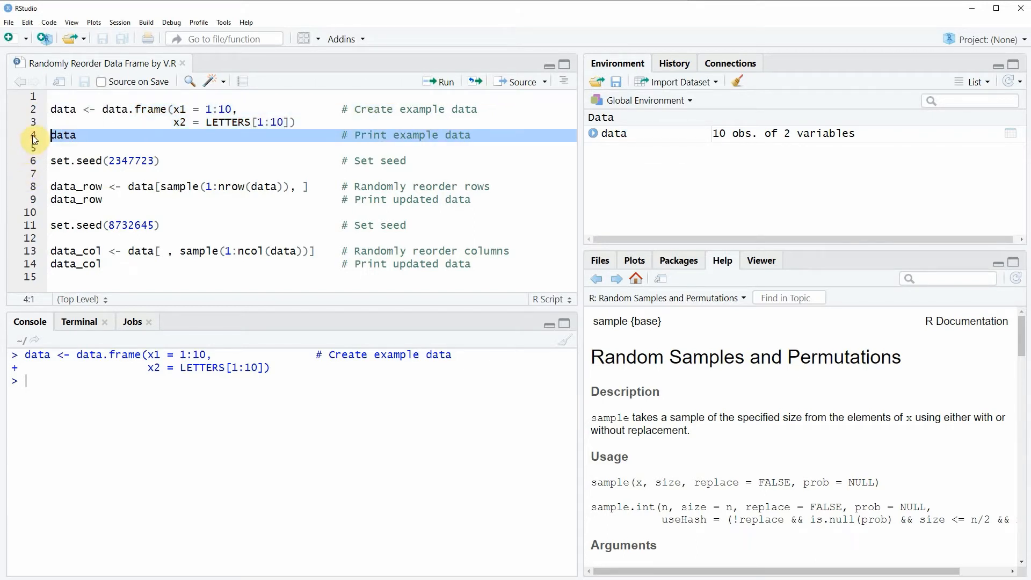
key("ctrl+Return")
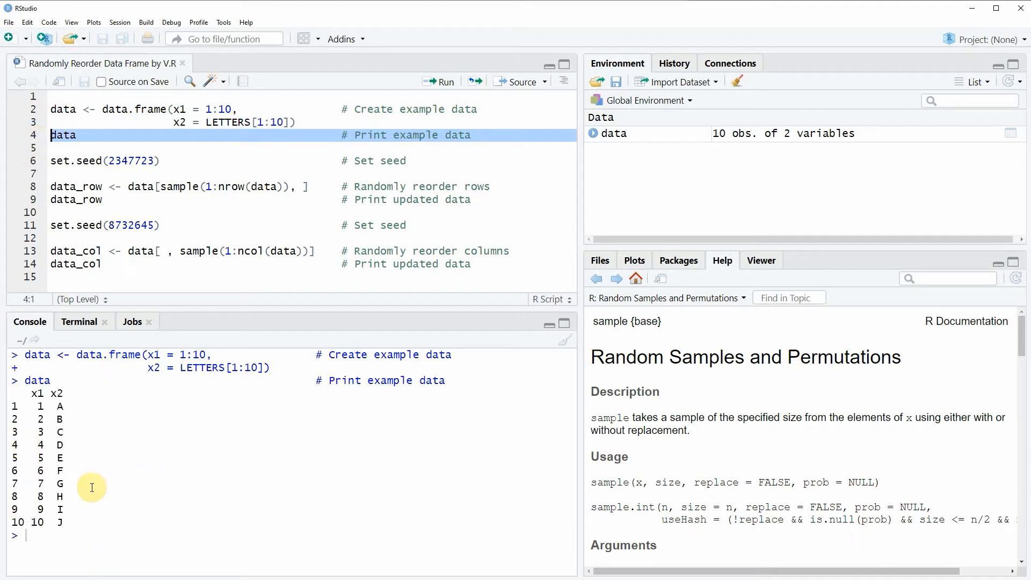
Step: Highlight the printed rows and the x1 and x2 column headers in the console output
mouse_move(80, 524)
left_mouse_down()
mouse_move(16, 452)
mouse_move(13, 394)
left_mouse_up()
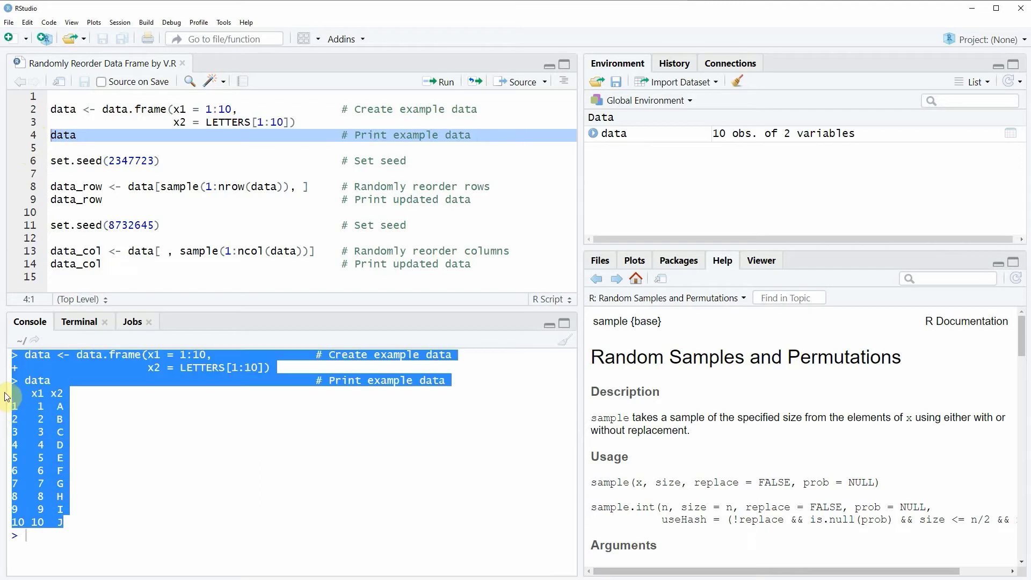
left_click(117, 432)
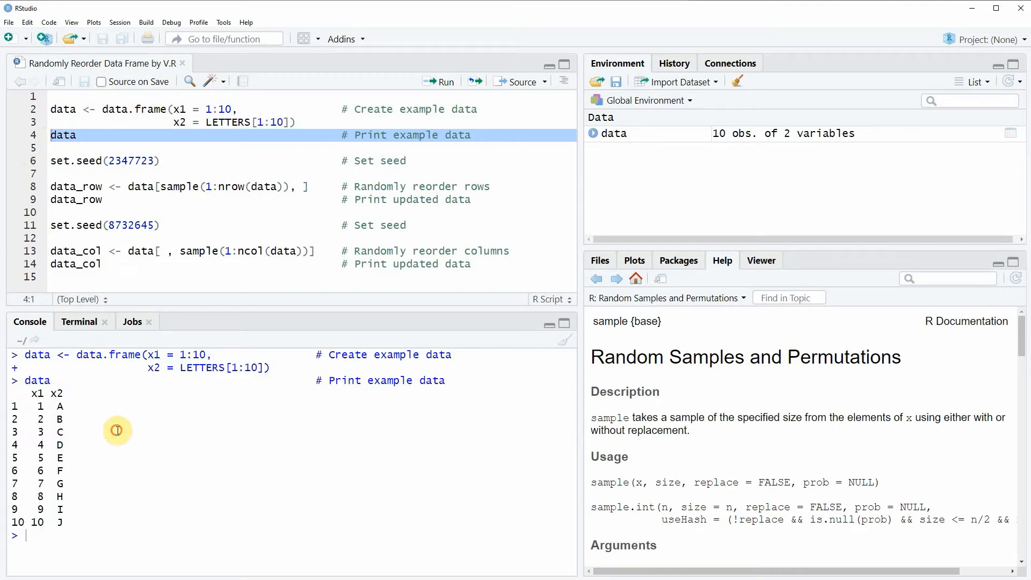
left_click_drag(31, 393, 43, 393)
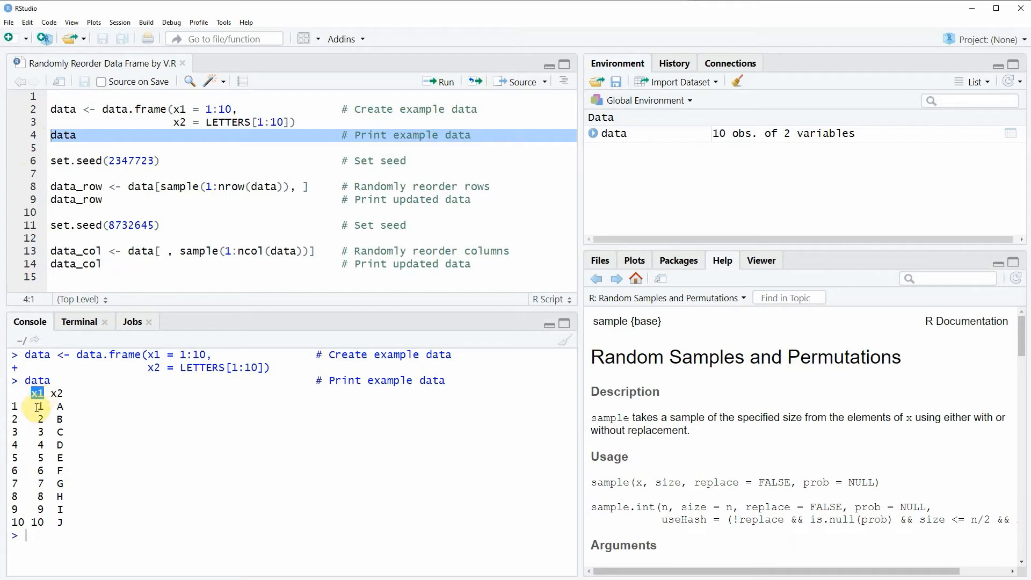
left_click_drag(51, 394, 64, 395)
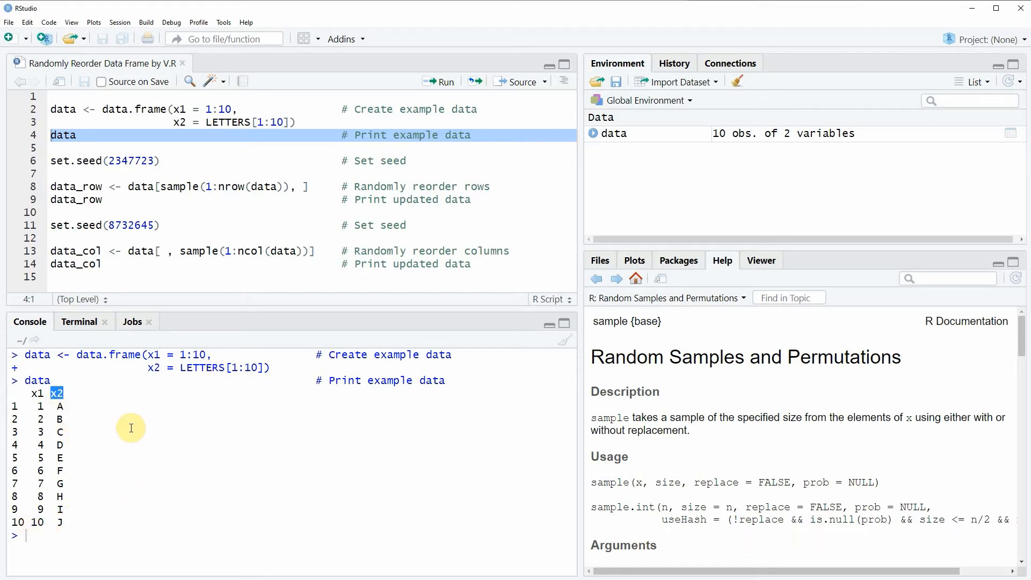
left_click(35, 199)
Step: Run the set.seed(2347723) line to fix the random seed for row shuffling
left_click_drag(35, 200, 34, 167)
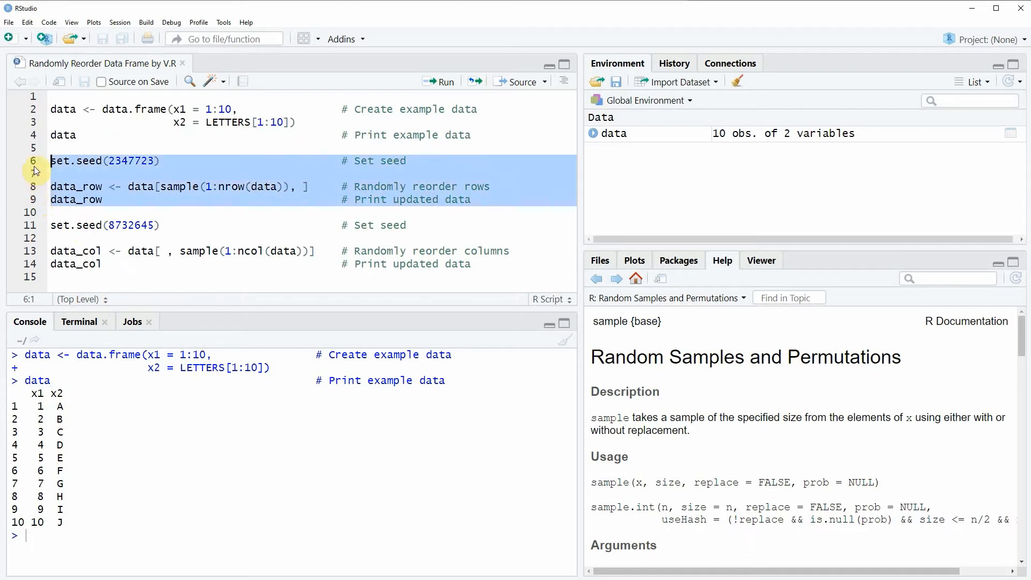
left_click(34, 163)
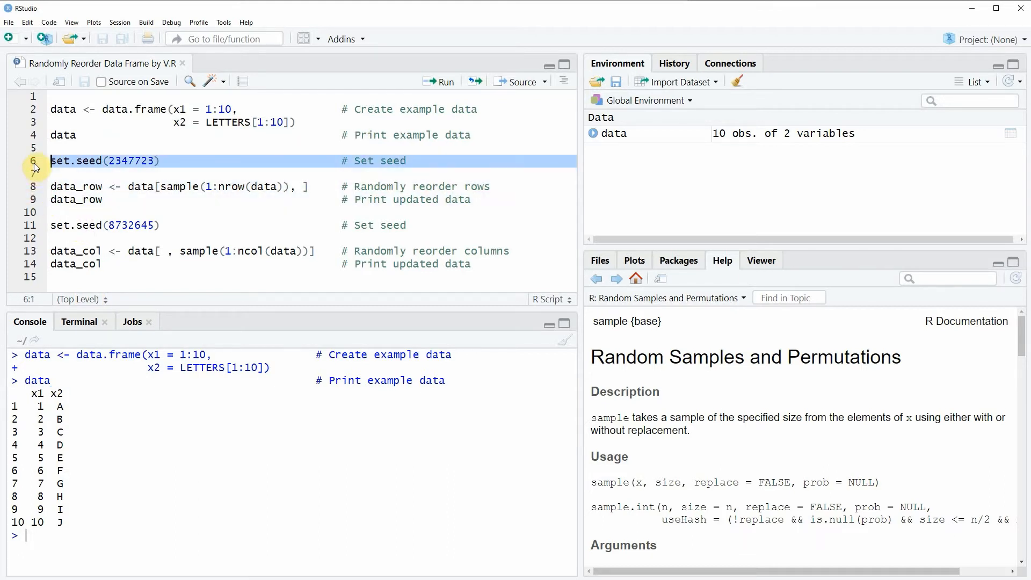
mouse_move(77, 161)
key("ctrl+Return")
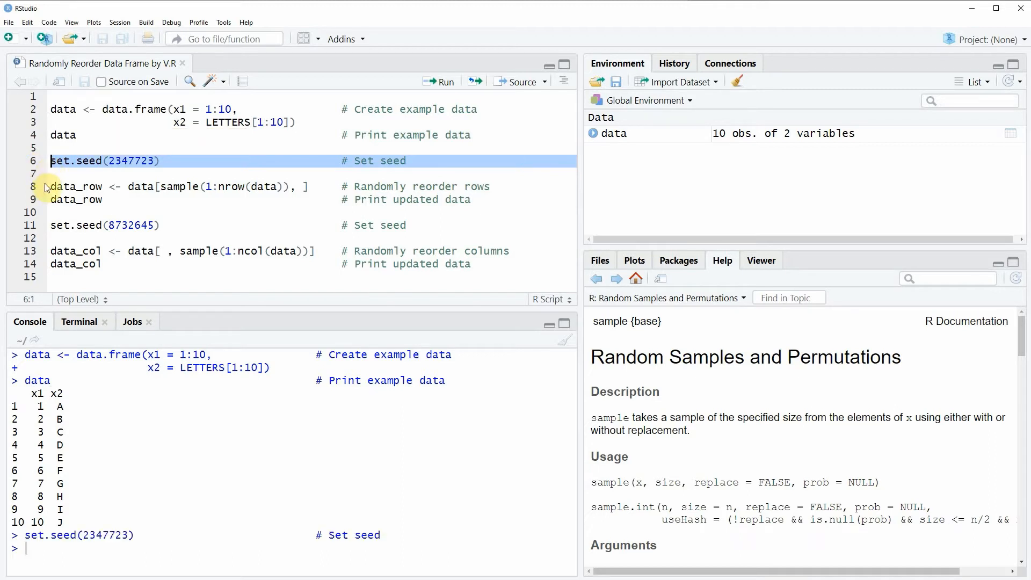
Step: Walk through the data_row <- data[sample(1:nrow(data)), ] expression piece by piece on line 8
left_click(34, 187)
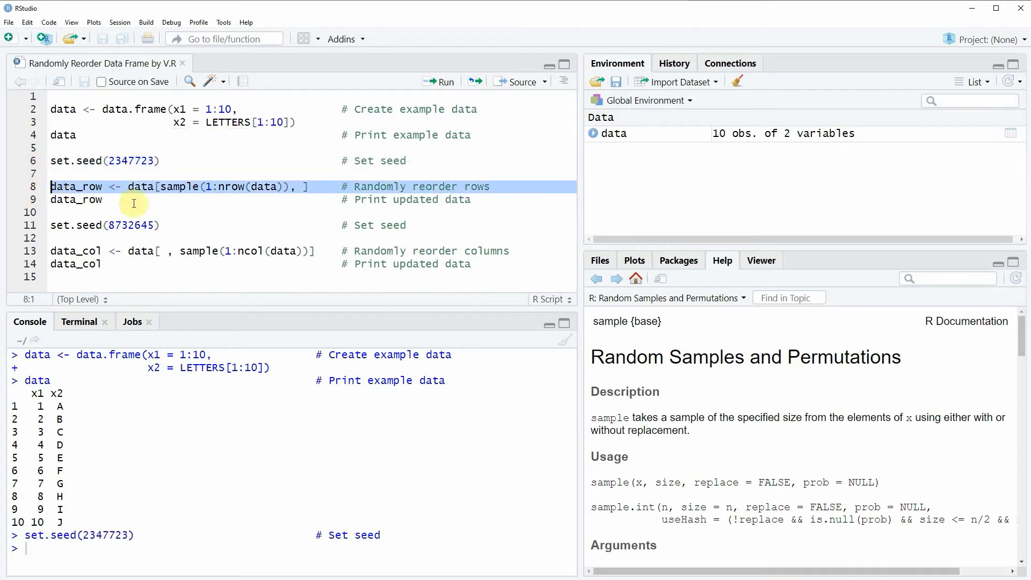
double_click(179, 187)
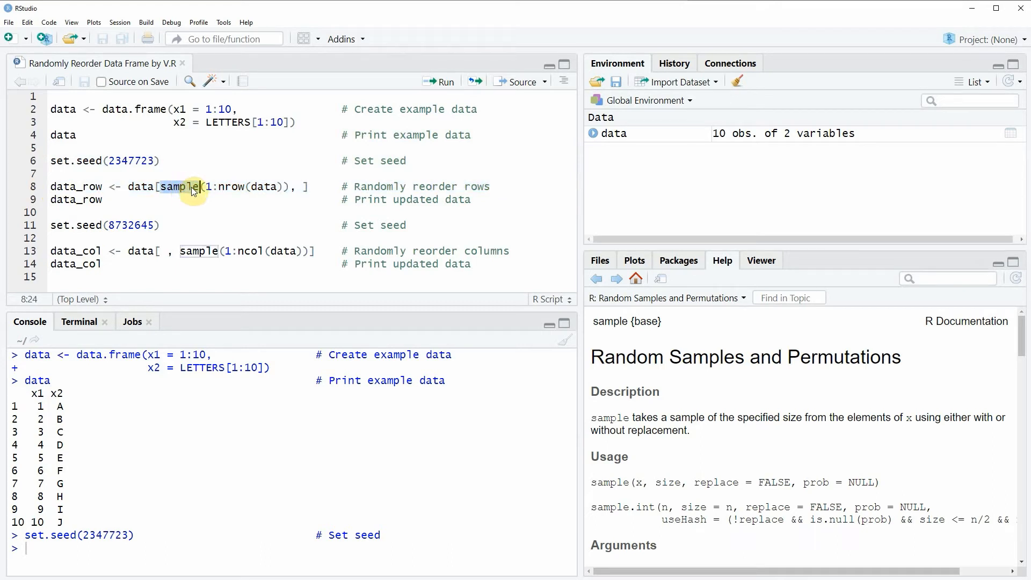
left_click(208, 188)
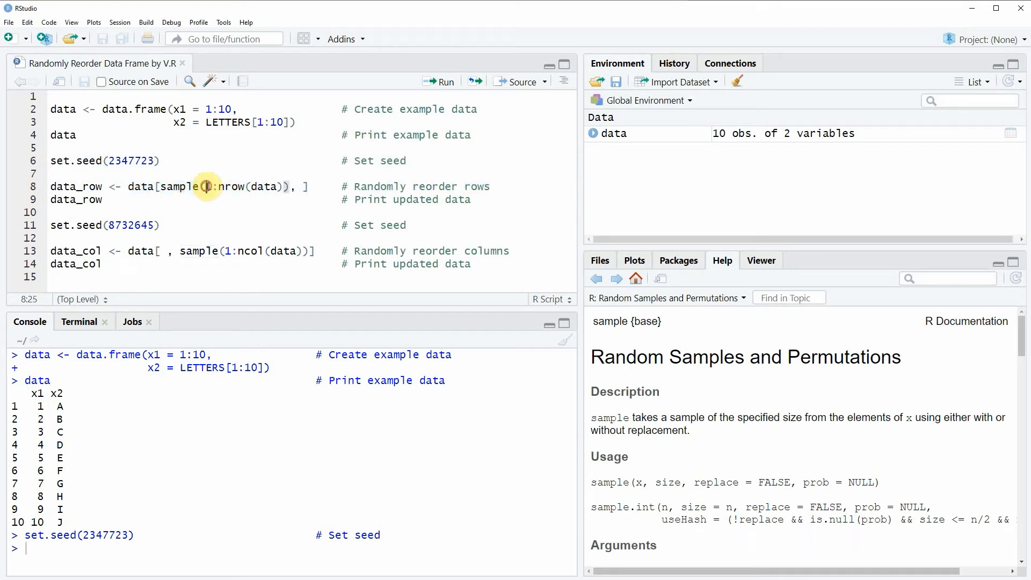
left_click(218, 188)
left_click_drag(207, 187, 284, 187)
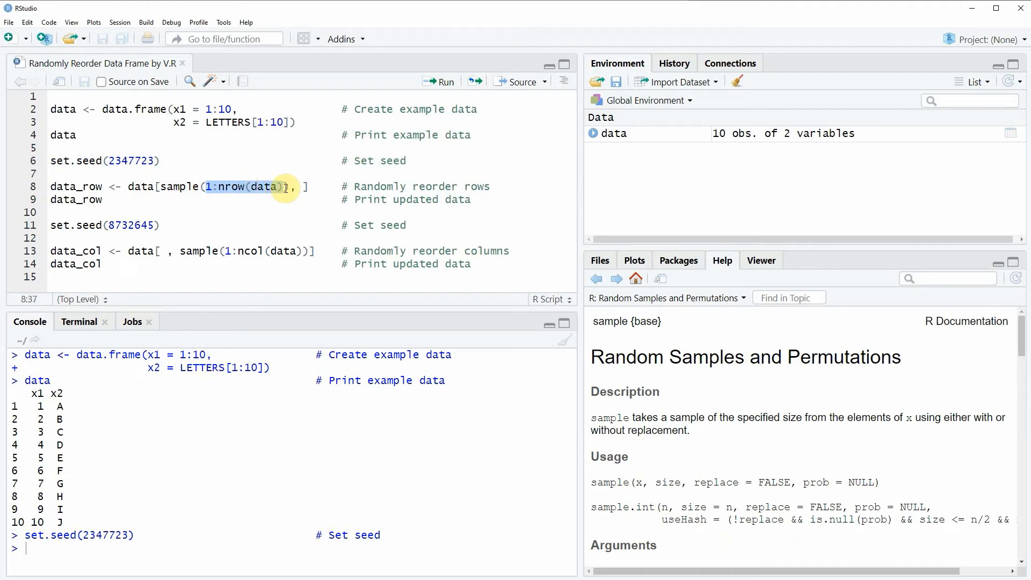
left_click(291, 188)
left_click_drag(292, 187, 160, 186)
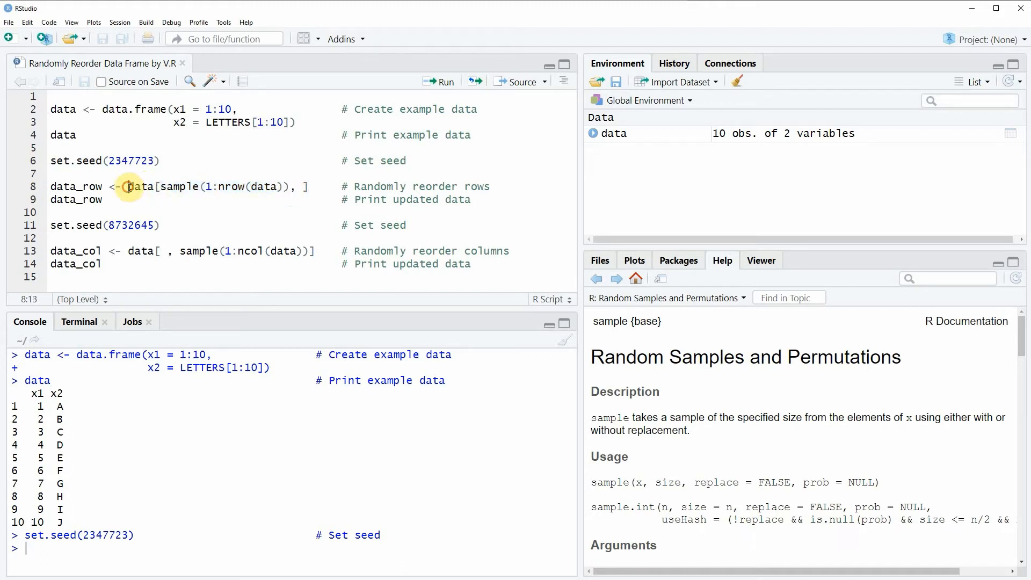
left_click_drag(128, 187, 317, 188)
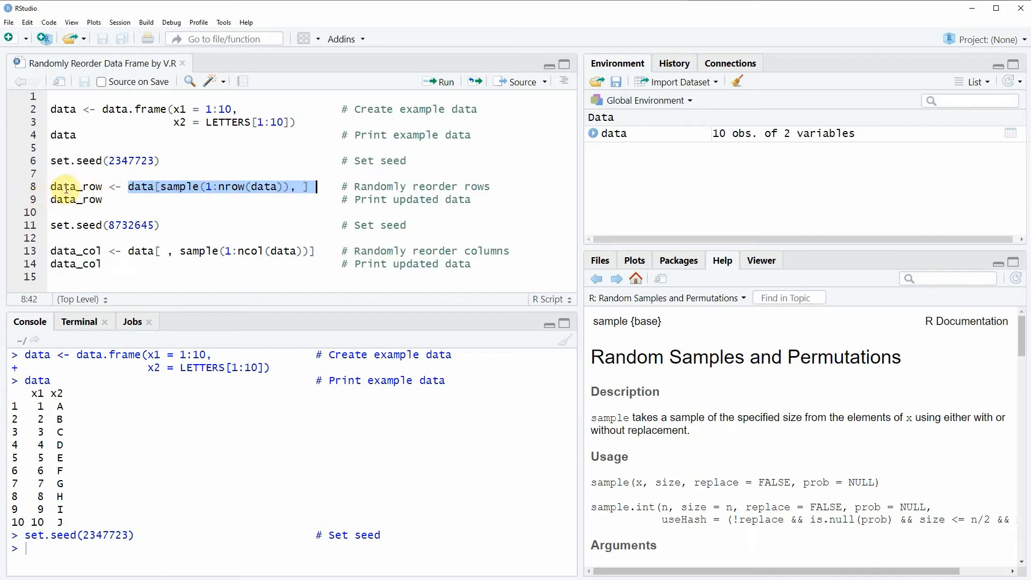
left_click_drag(103, 187, 51, 187)
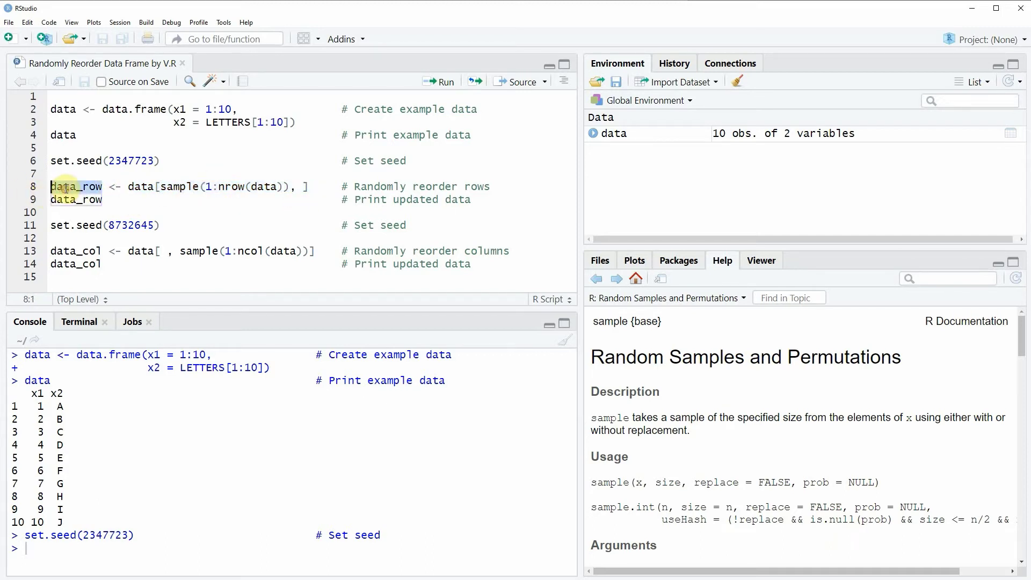
left_click(35, 187)
Step: Run lines 8–9 to create data_row with shuffled rows, print it and highlight the reordered rows
key("ctrl+Return")
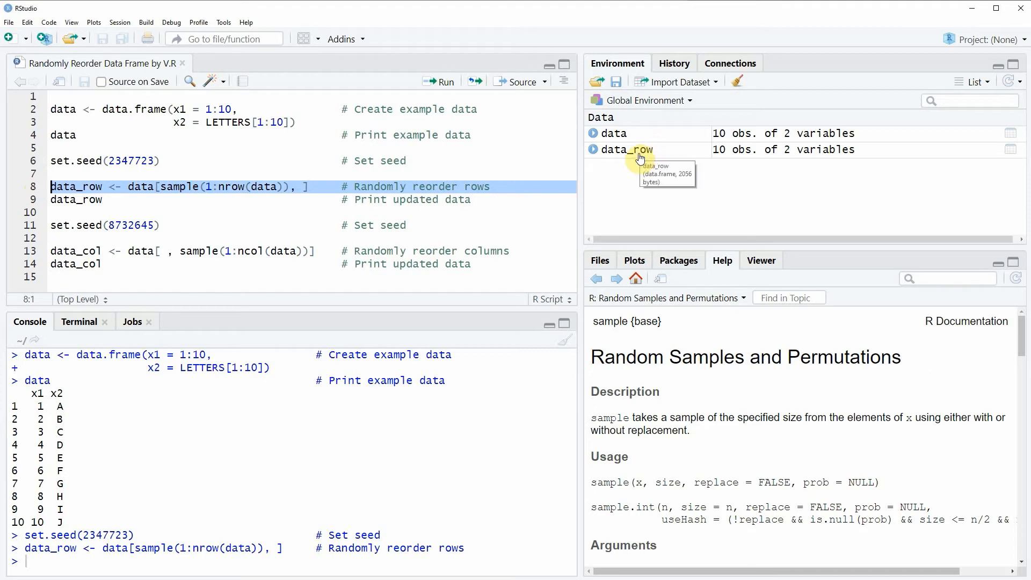
left_click(33, 201)
key("ctrl+Return")
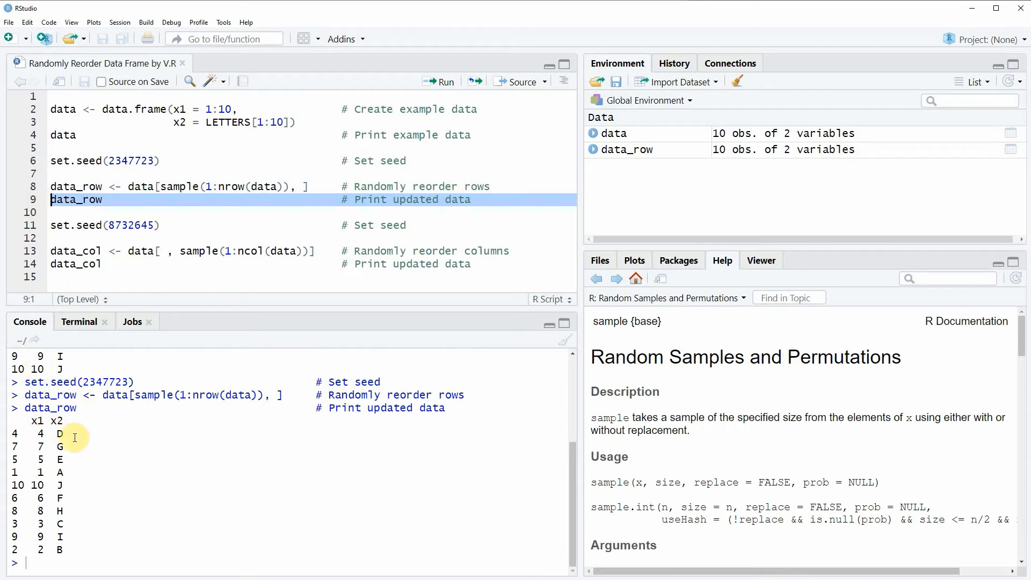
mouse_move(13, 434)
left_mouse_down()
mouse_move(82, 529)
mouse_move(91, 560)
left_mouse_up()
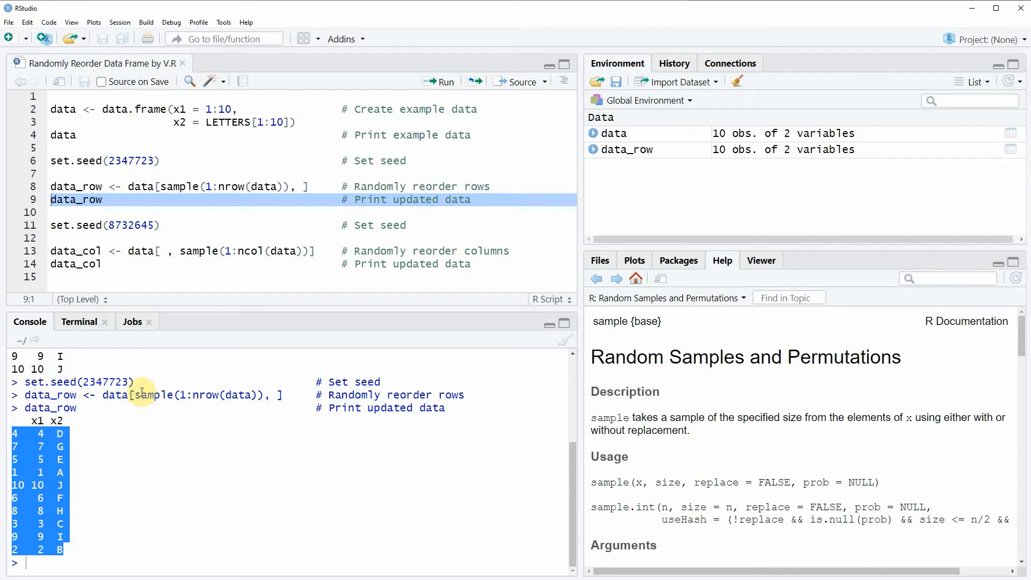
Step: Run the set.seed(8732645) line to fix the random seed for column shuffling
left_click(35, 229)
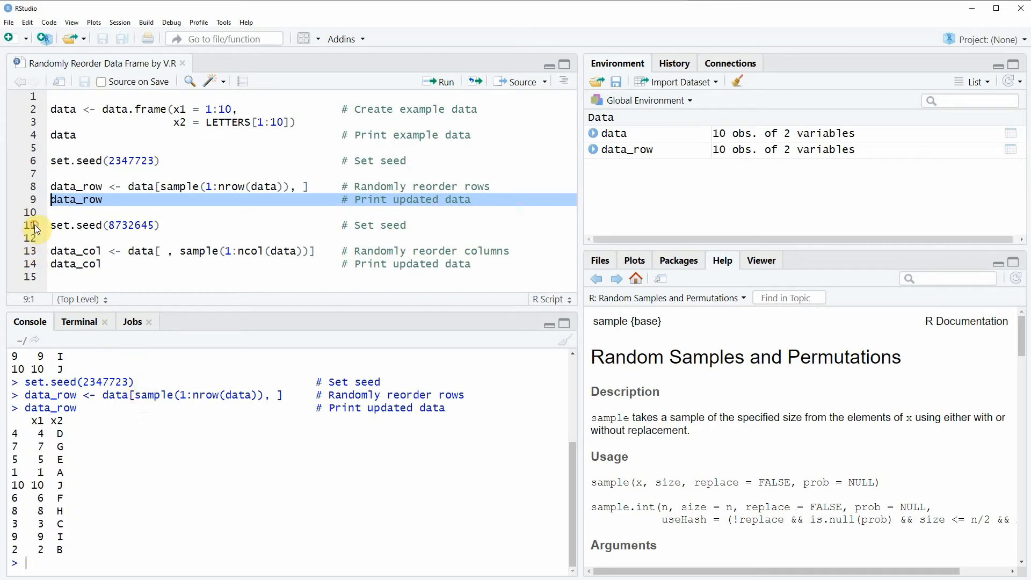
triple_click(34, 225)
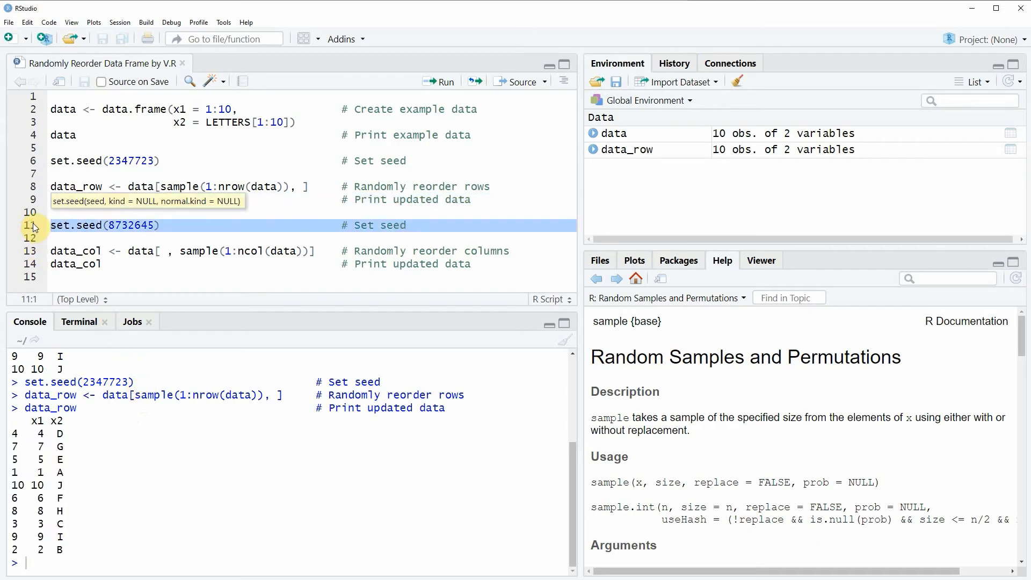
key("ctrl+Return")
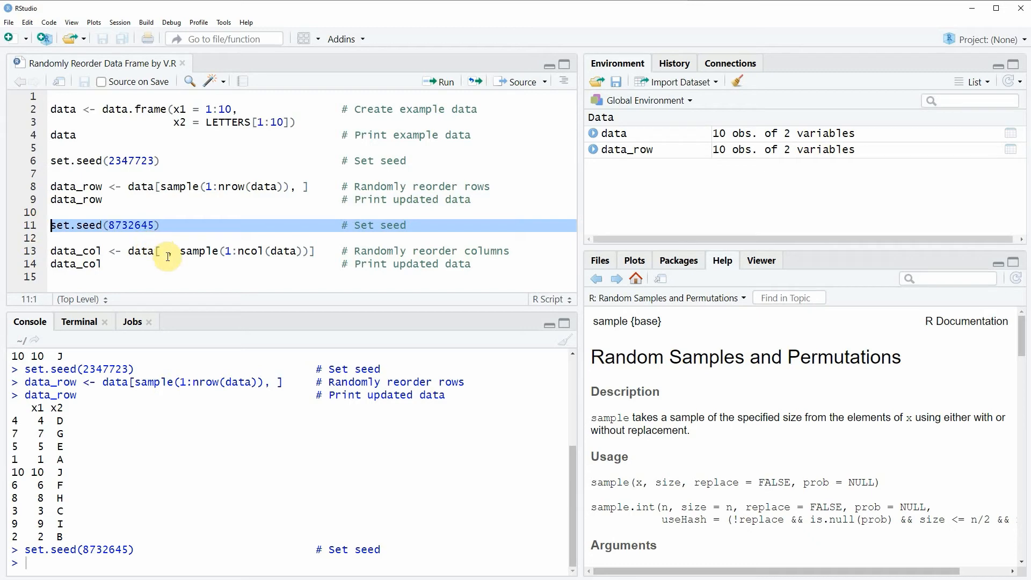
Step: Walk through the data_col <- data[ , sample(1:ncol(data))] expression piece by piece on line 13
left_click(181, 250)
left_click_drag(180, 251, 310, 251)
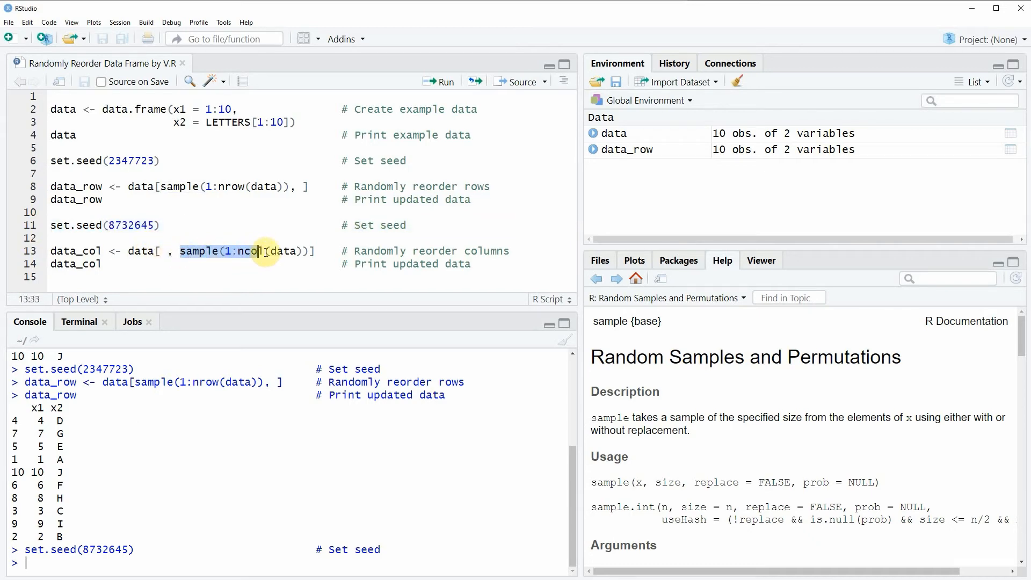
left_click(233, 250)
left_click_drag(180, 251, 311, 250)
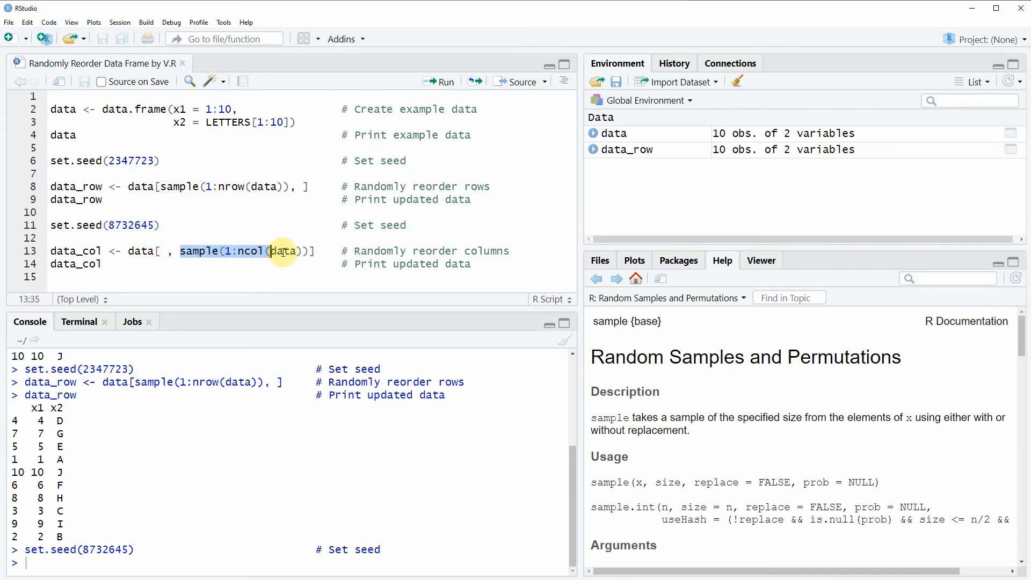
left_click(226, 251)
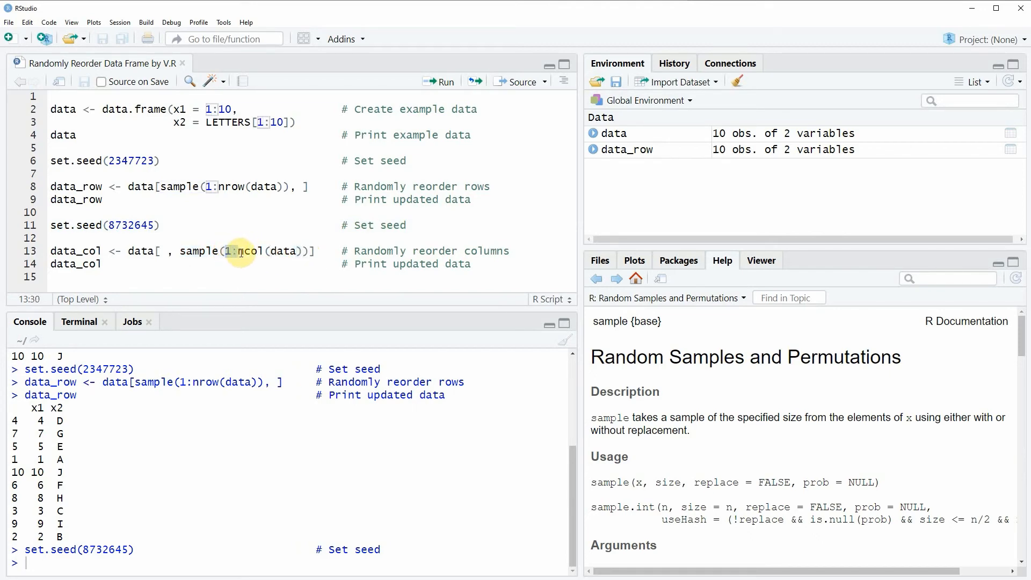
left_click(243, 251)
left_click_drag(238, 250, 304, 251)
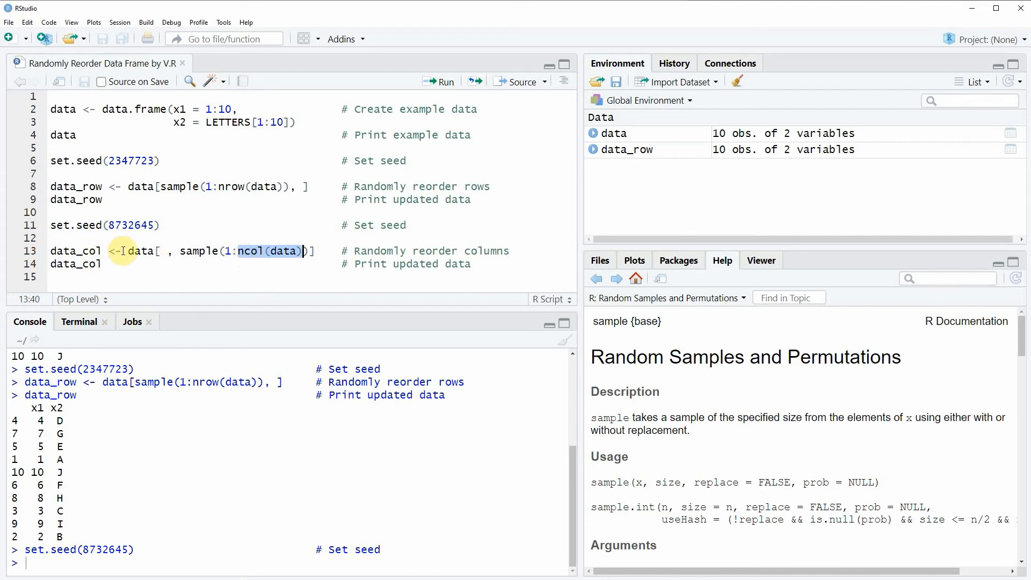
left_click_drag(128, 251, 324, 251)
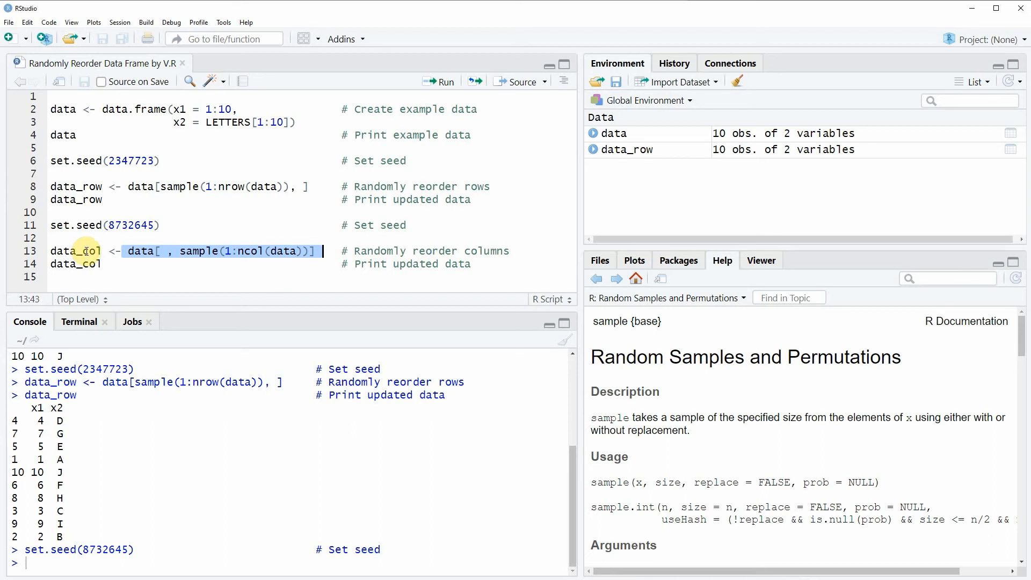
double_click(83, 251)
Step: Run lines 13–14 to create and print data_col, highlighting the swapped x2 x1 header
left_click(35, 253)
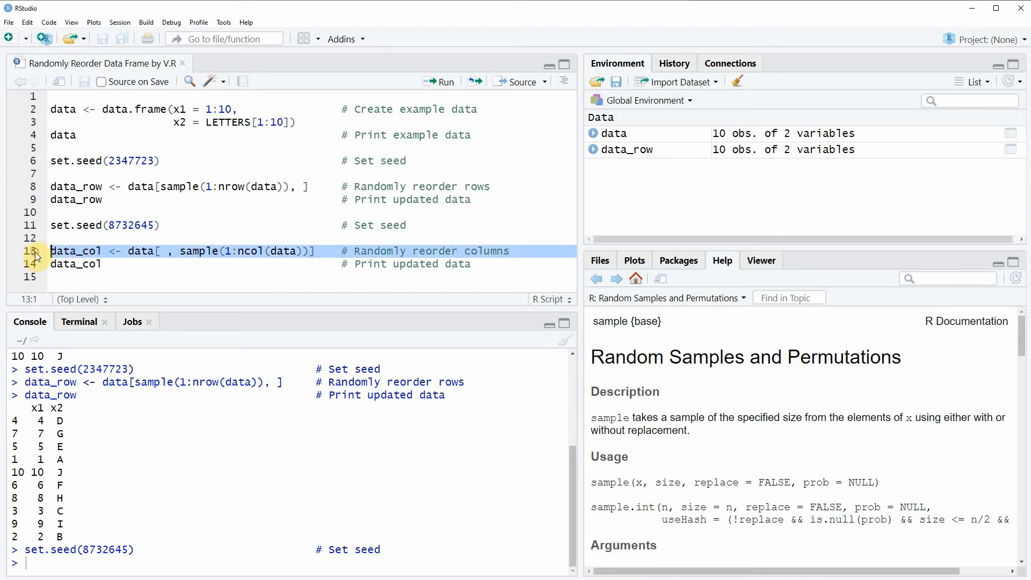
key("ctrl+Return")
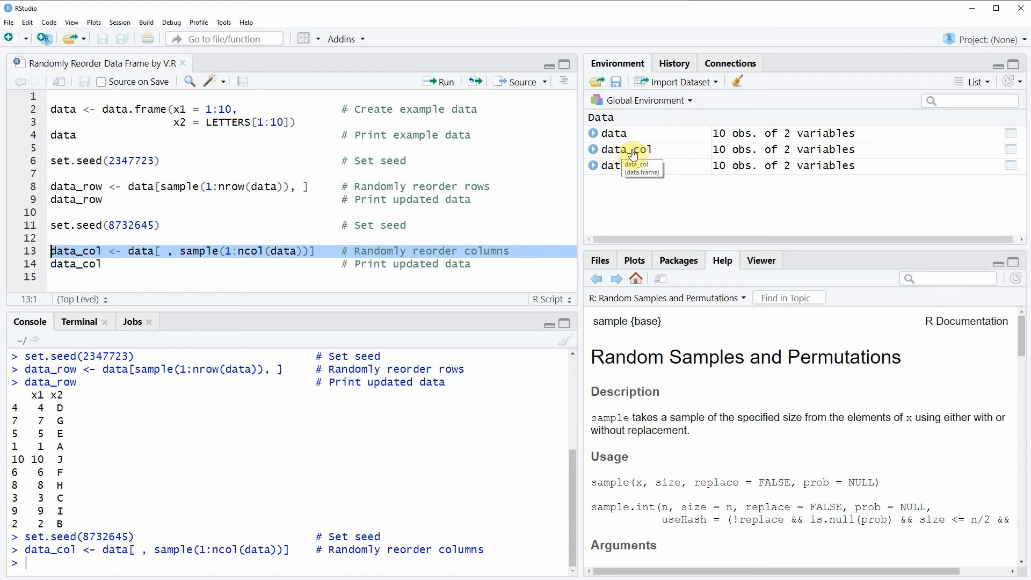
left_click(28, 264)
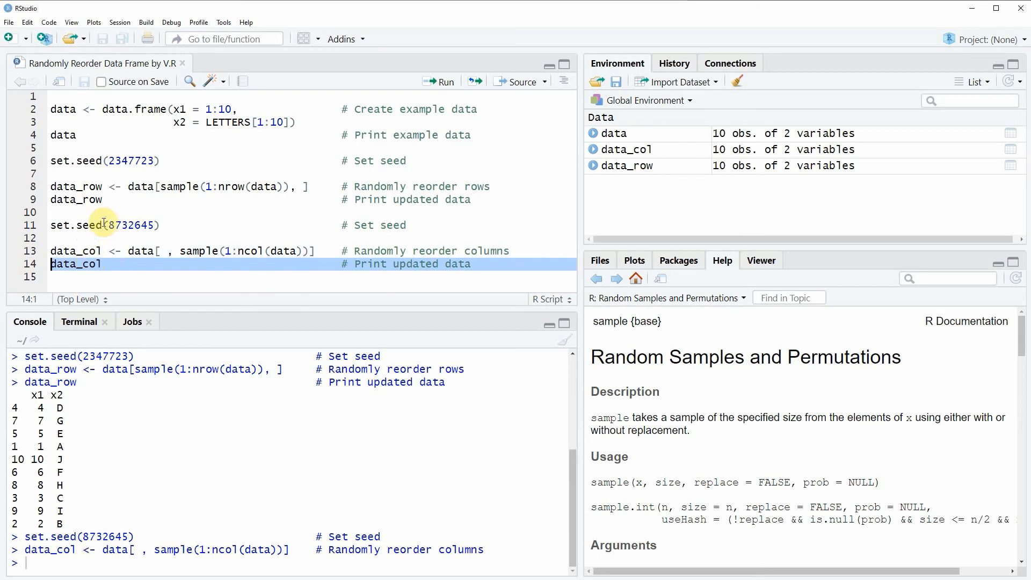
key("ctrl+Return")
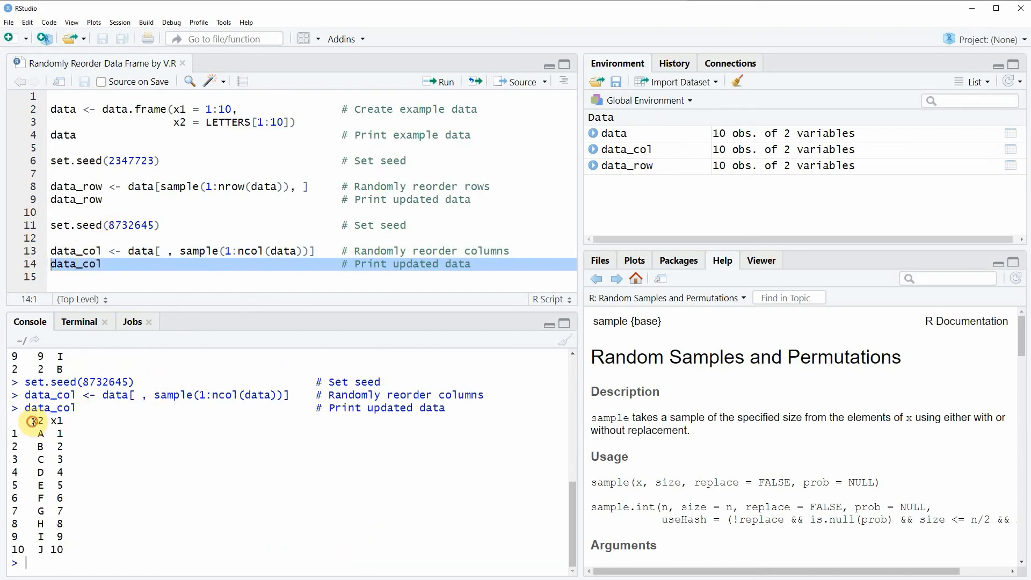
left_click_drag(30, 421, 63, 422)
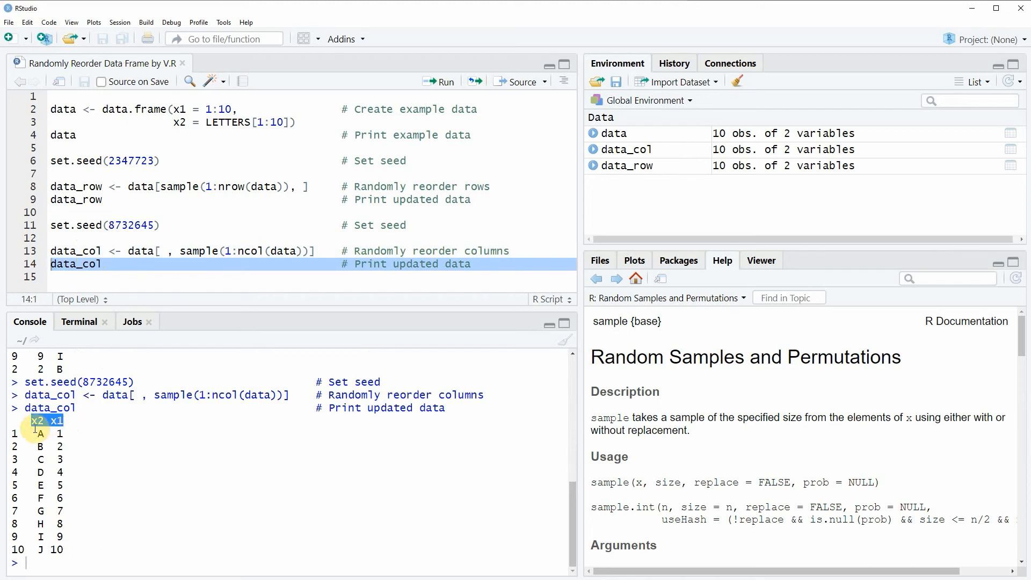